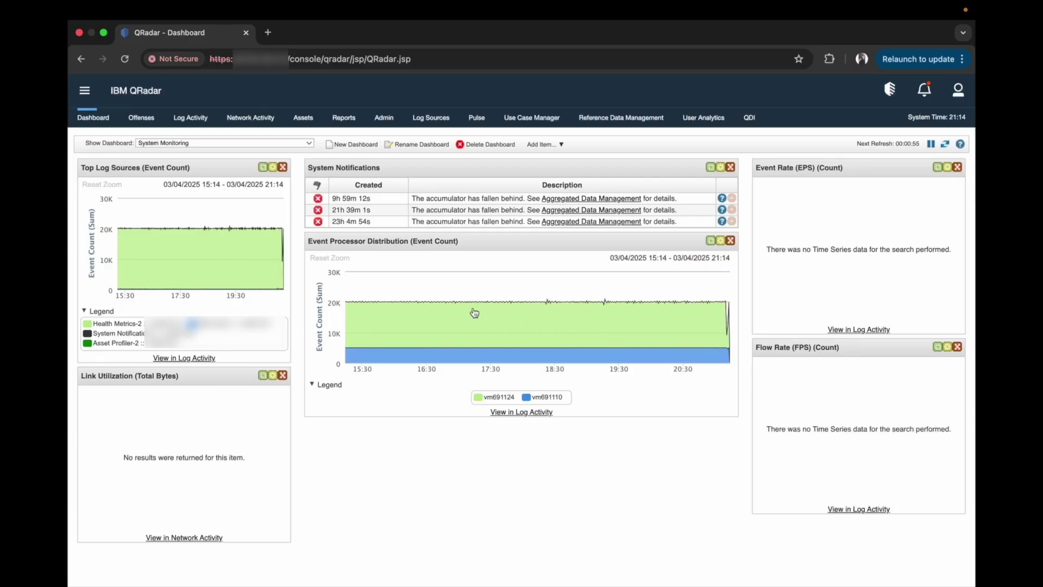
# Step: Open System and License Management from the Admin tab and select the vm691110 (HA) cluster
pyautogui.click(385, 117)
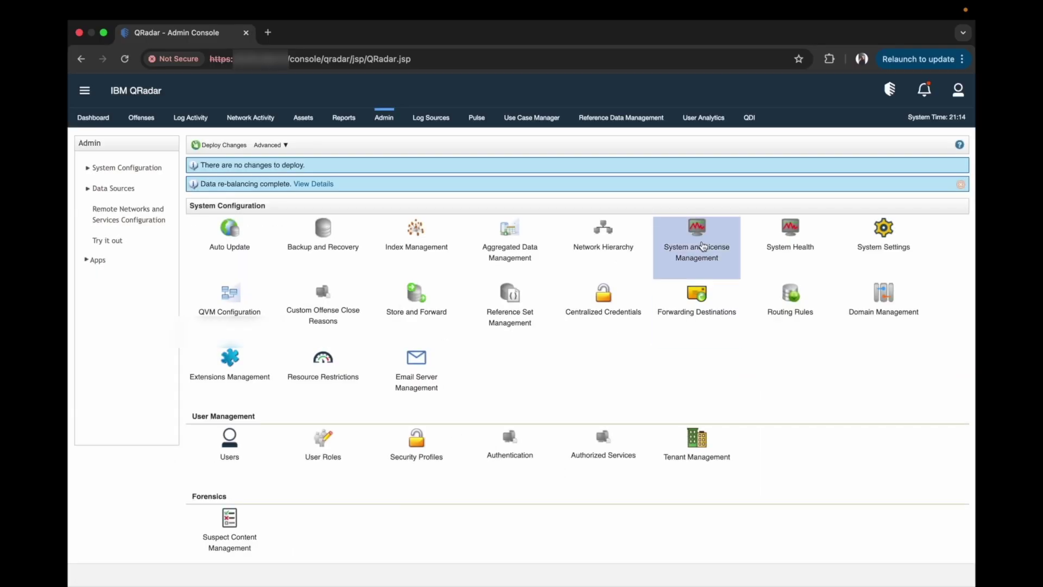
pyautogui.click(703, 246)
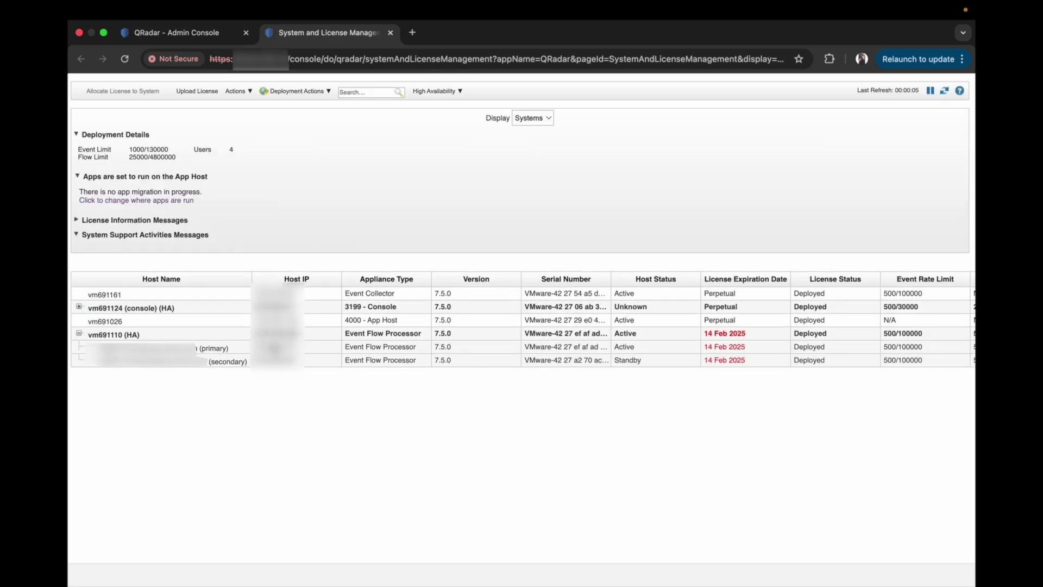
pyautogui.click(210, 337)
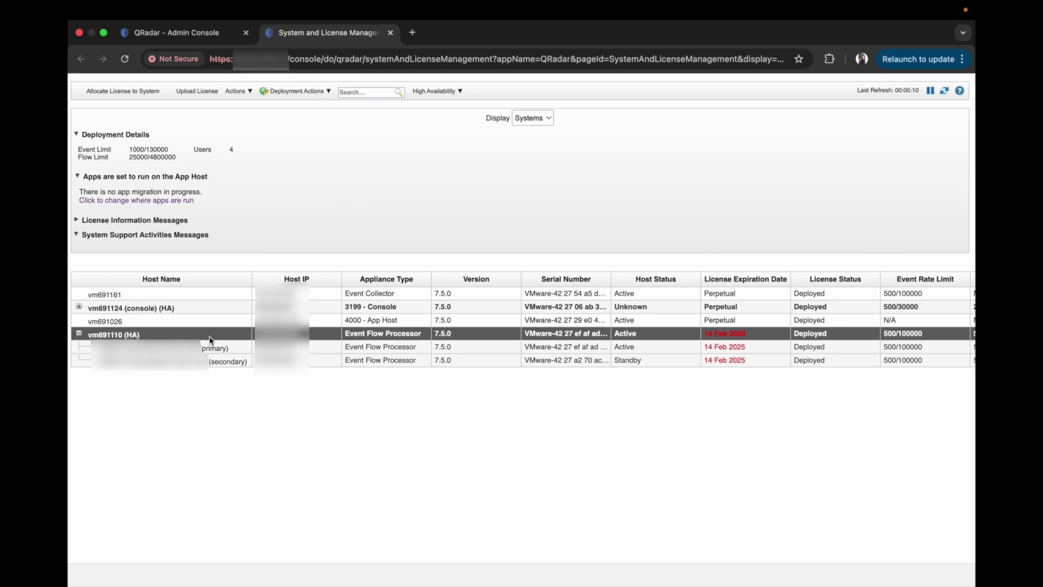
# Step: Check that the vm691110 primary host shows Active and the secondary shows Standby
pyautogui.click(243, 348)
pyautogui.moveTo(638, 348); pyautogui.dragTo(613, 350)
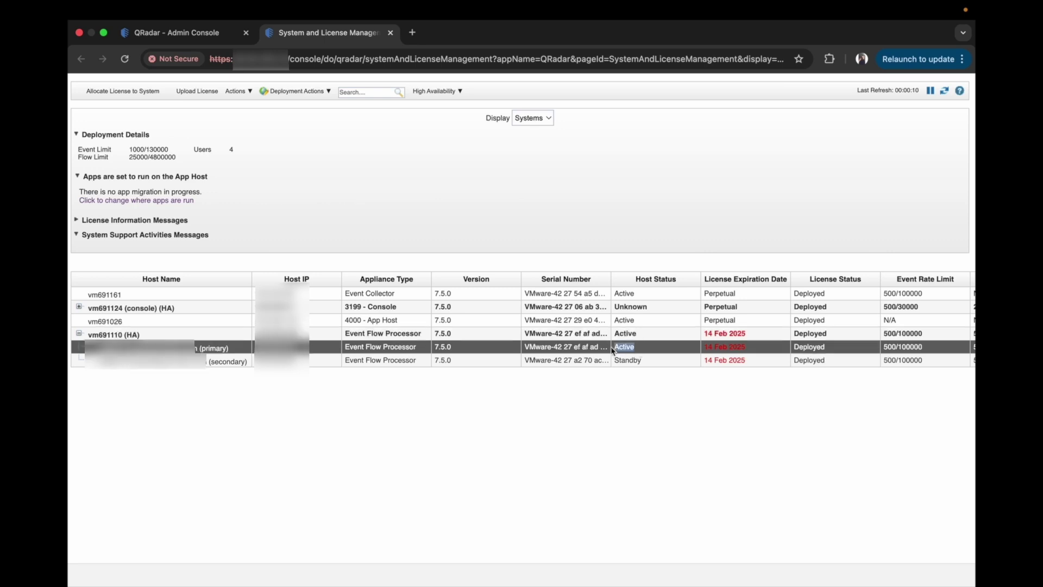
pyautogui.click(231, 363)
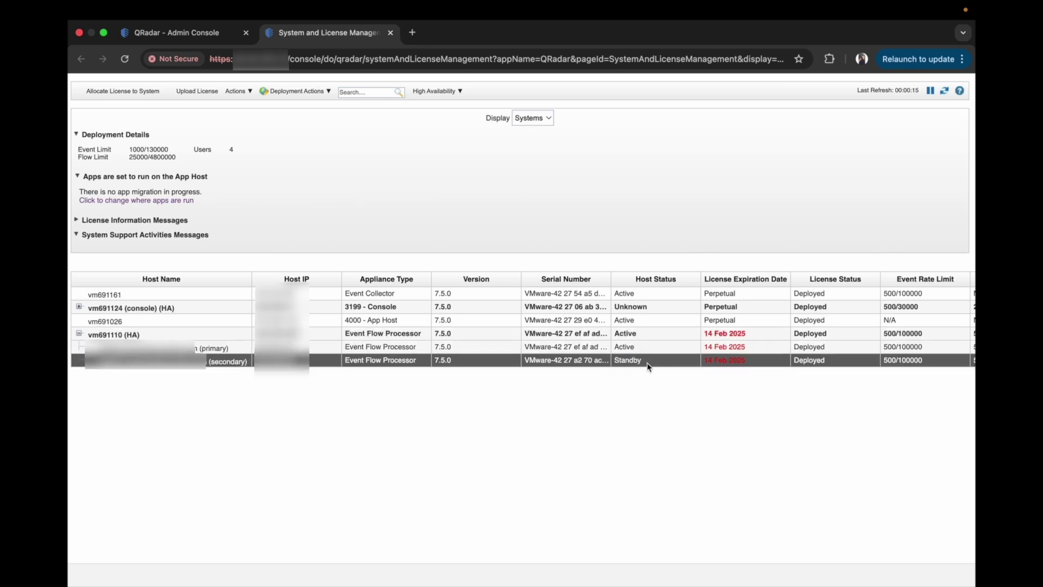
pyautogui.moveTo(648, 366); pyautogui.dragTo(620, 364)
pyautogui.click(615, 364)
pyautogui.click(237, 348)
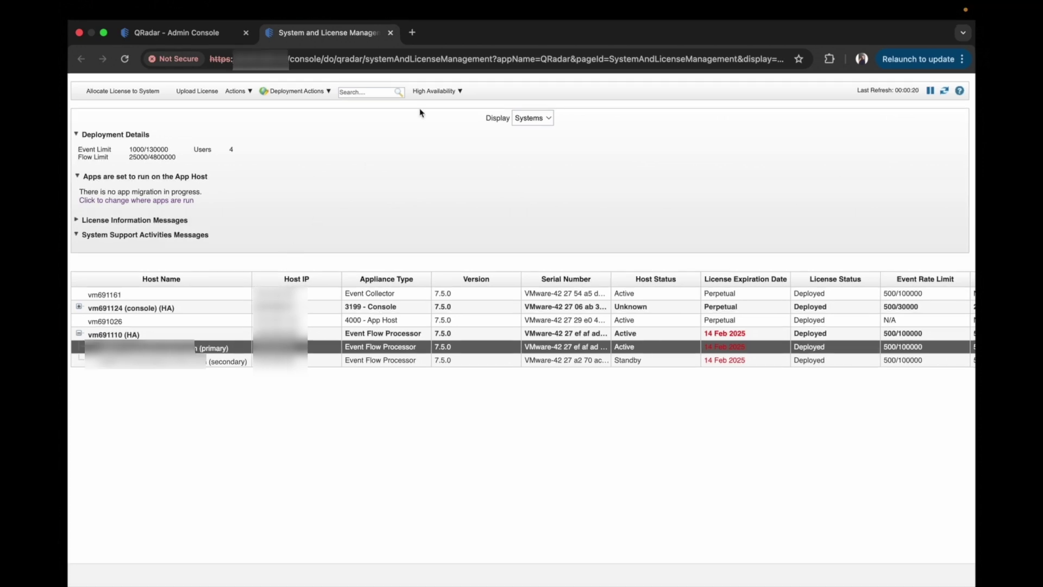
# Step: Set the vm691110 primary host offline through High Availability, leaving it in Setting Offline
pyautogui.click(444, 92)
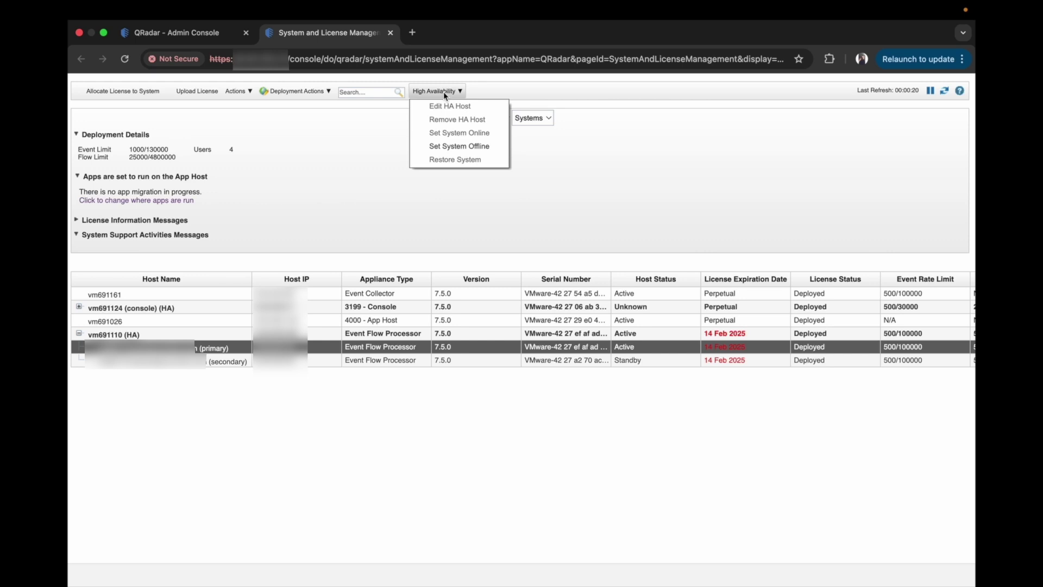
pyautogui.click(488, 147)
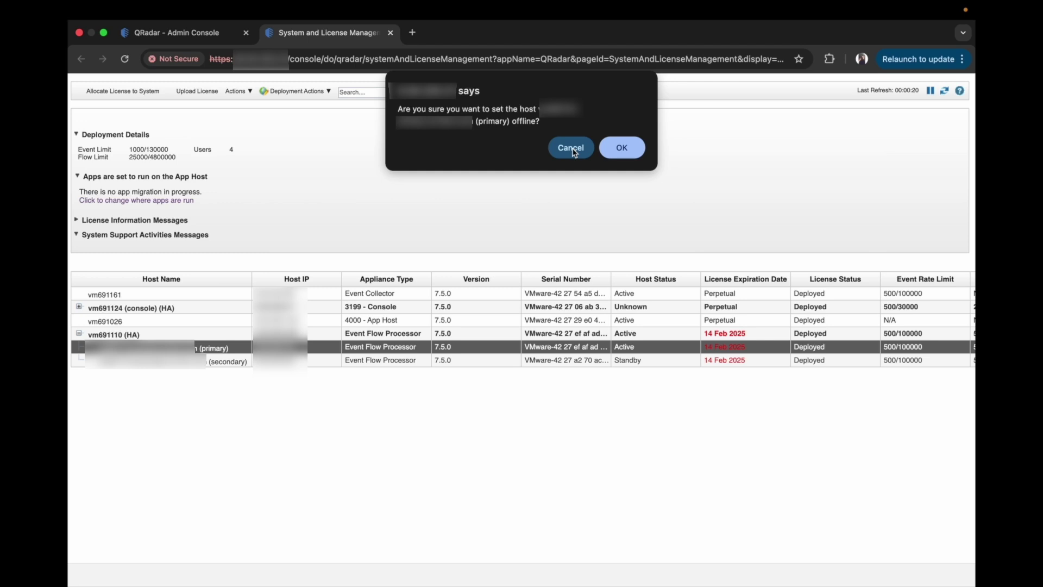
pyautogui.click(621, 151)
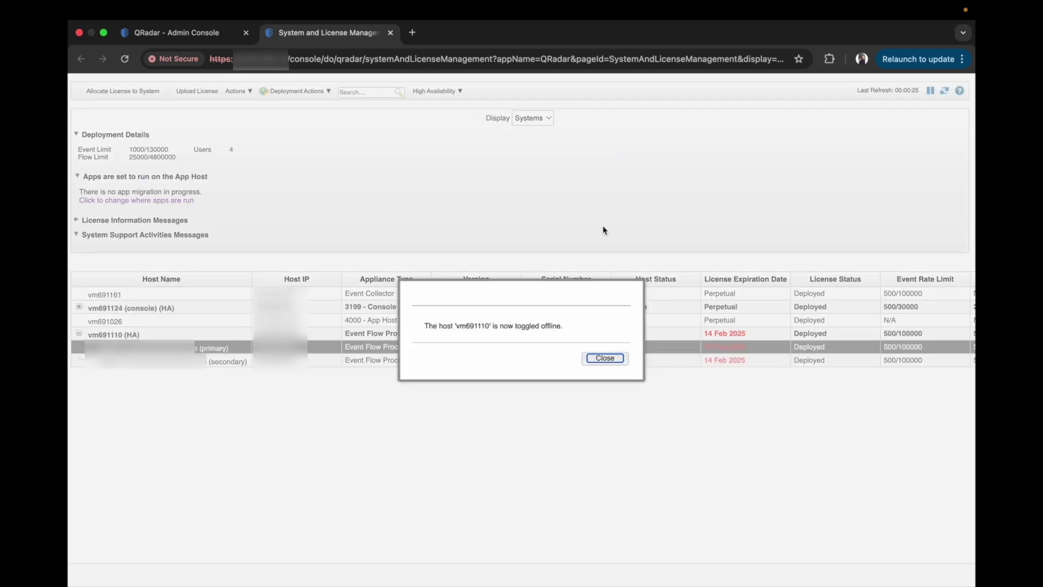
pyautogui.click(611, 359)
pyautogui.moveTo(618, 355); pyautogui.dragTo(667, 353)
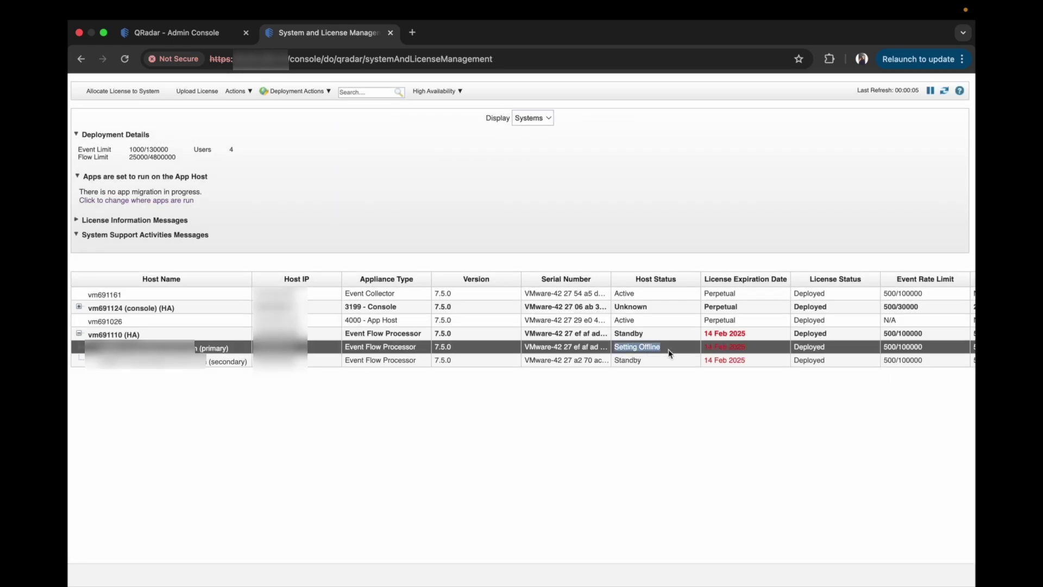
# Step: Refresh the host list and confirm the primary host is now Offline
pyautogui.click(943, 93)
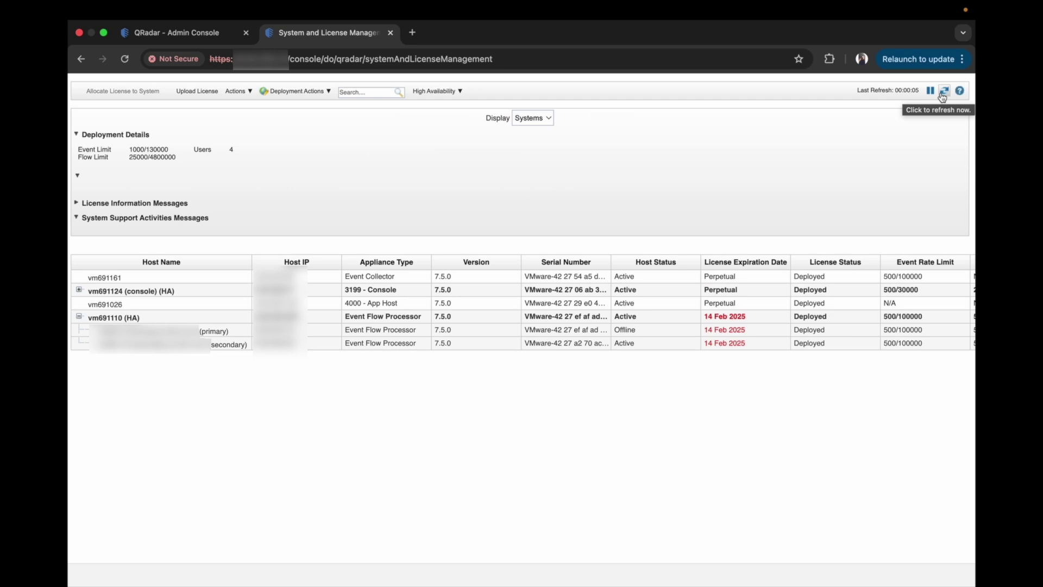
pyautogui.click(234, 348)
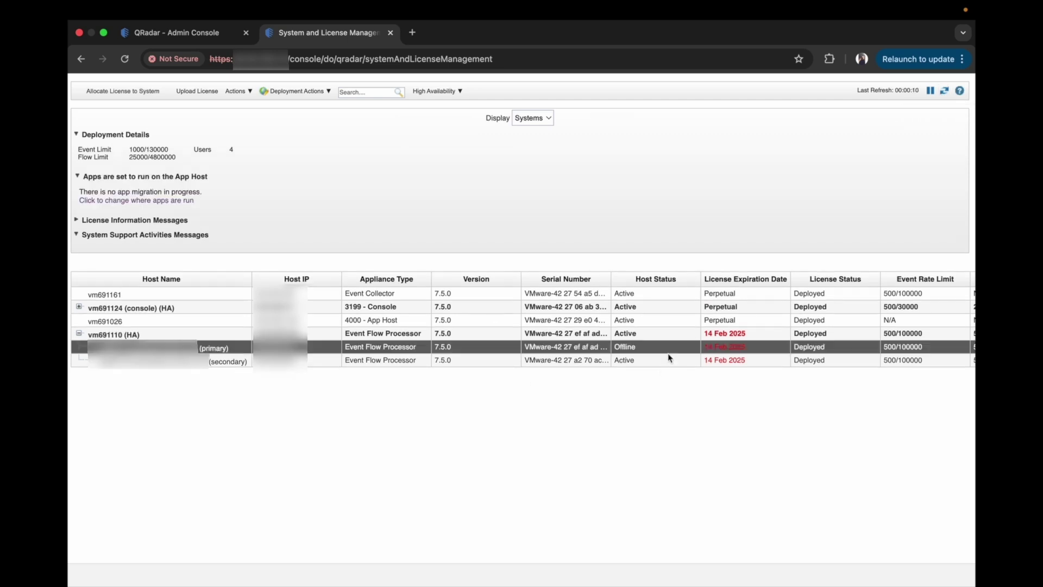
pyautogui.moveTo(635, 346); pyautogui.dragTo(615, 349)
pyautogui.click(233, 361)
pyautogui.click(625, 349)
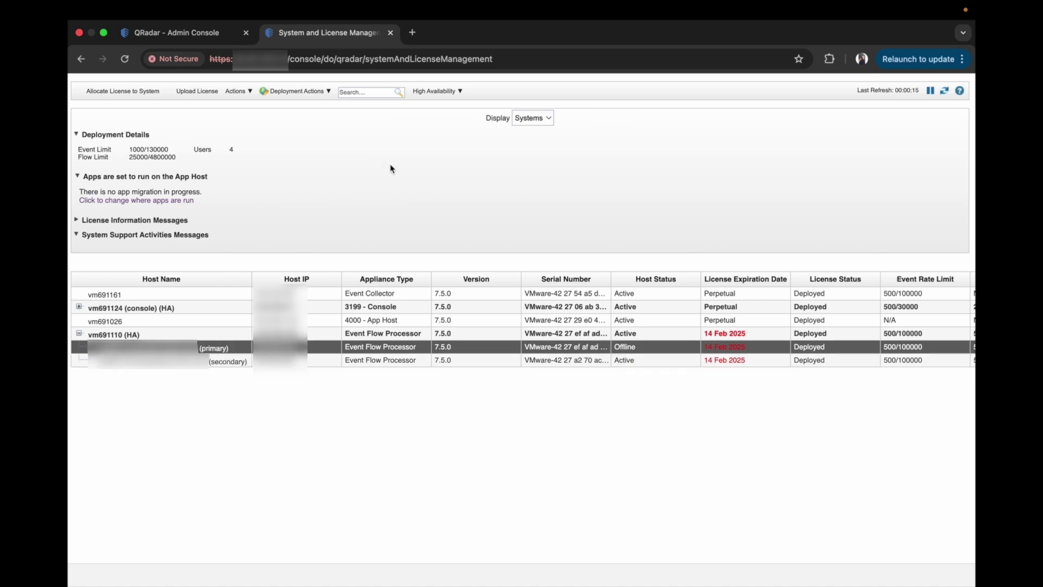
# Step: Bring the vm691110 primary host back online with High Availability > Set System Online
pyautogui.click(443, 93)
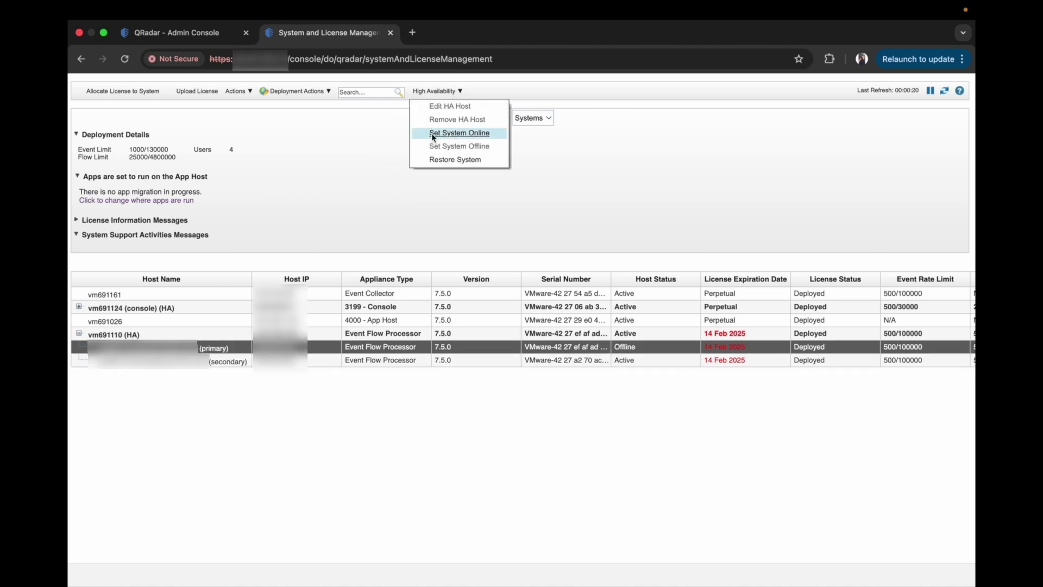
pyautogui.click(488, 136)
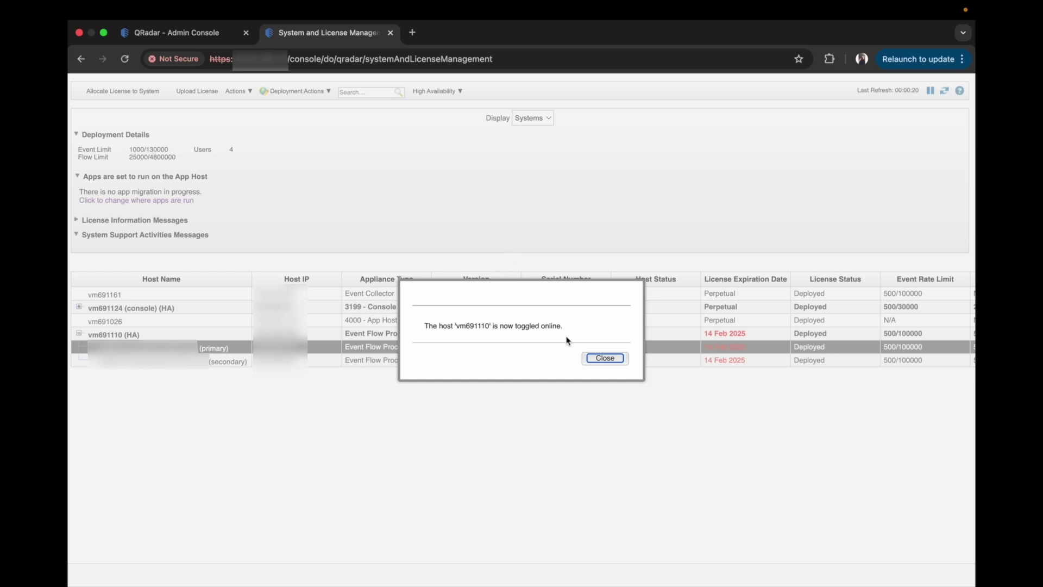
pyautogui.click(604, 358)
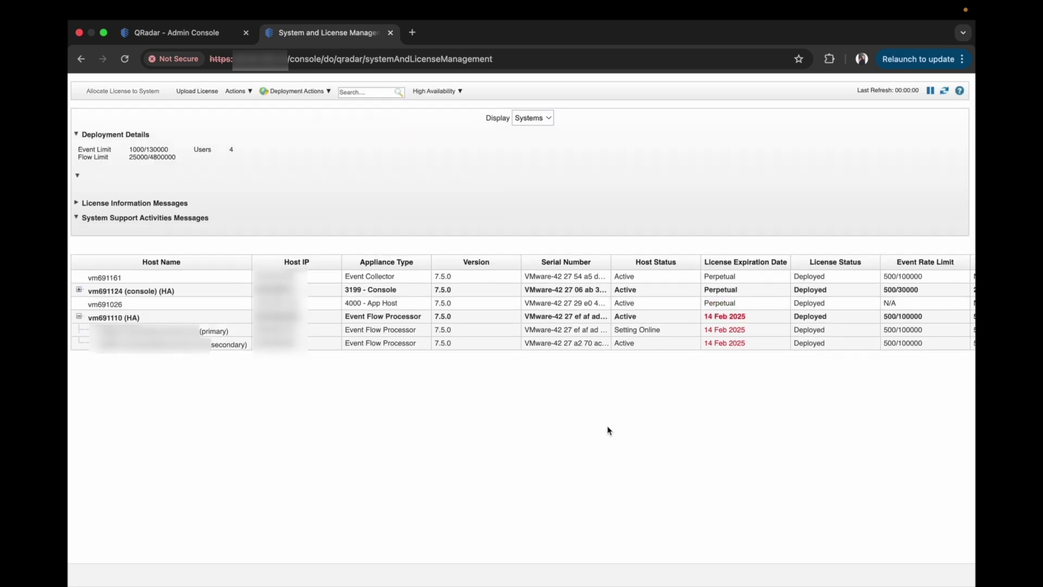
pyautogui.click(234, 333)
# Step: Verify the vm691110 cluster is Active, with the primary on Standby and the secondary Active
pyautogui.click(239, 333)
pyautogui.doubleClick(617, 347)
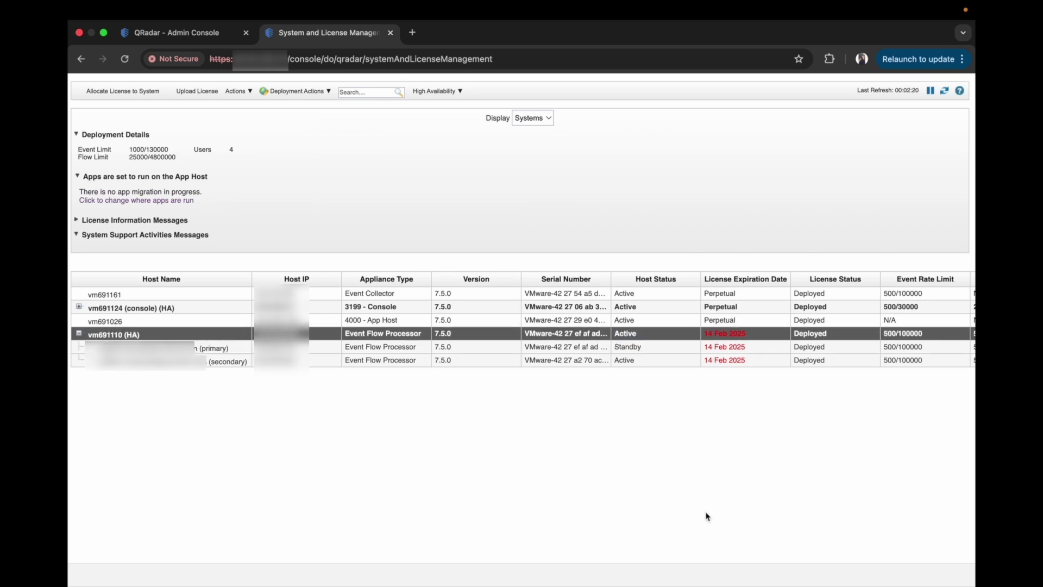
pyautogui.click(233, 348)
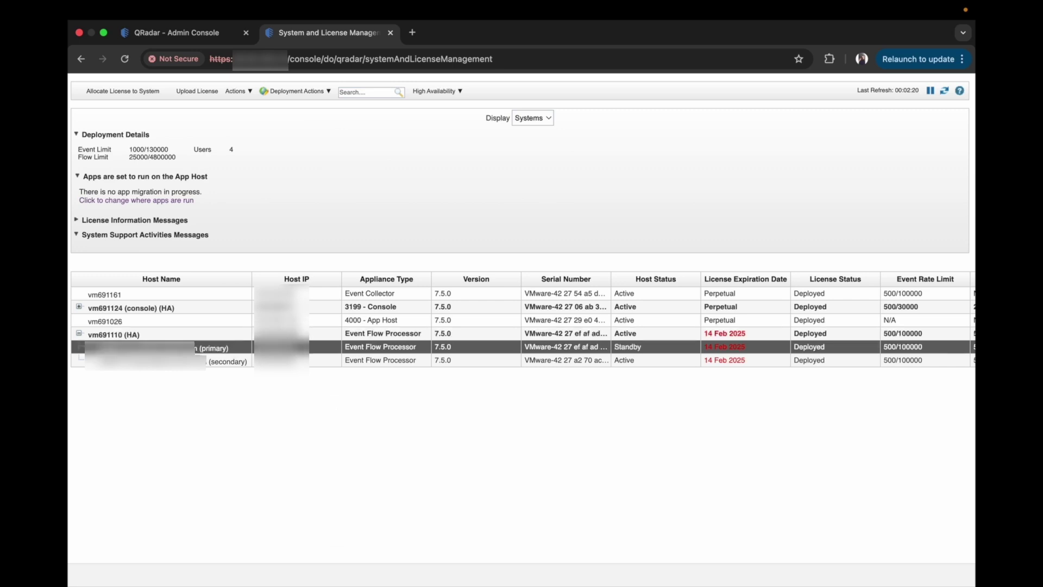
pyautogui.click(636, 368)
pyautogui.click(173, 334)
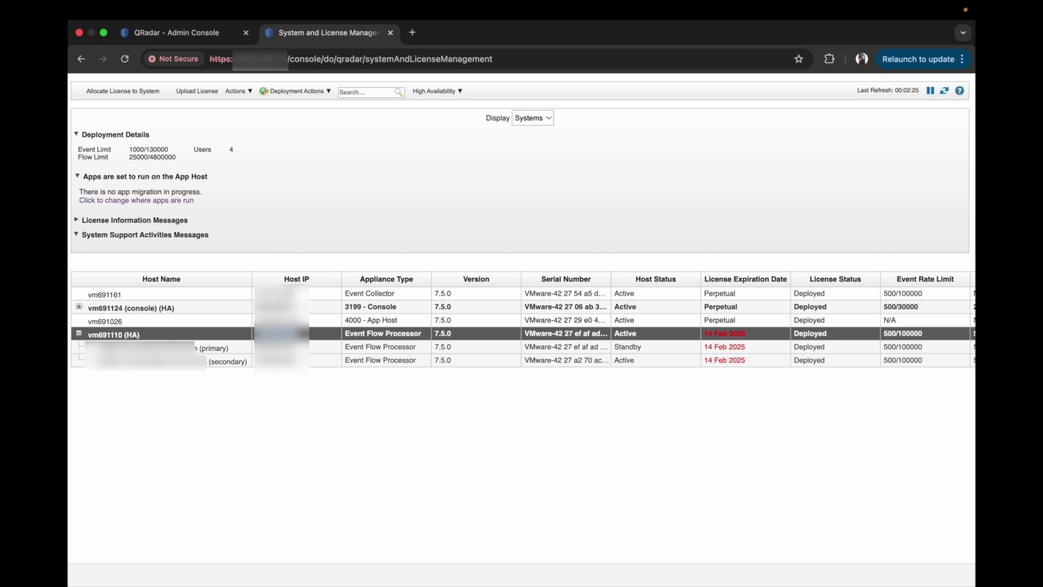
# Step: SSH into the secondary event processor using its pasted host address
pyautogui.write('ssh')
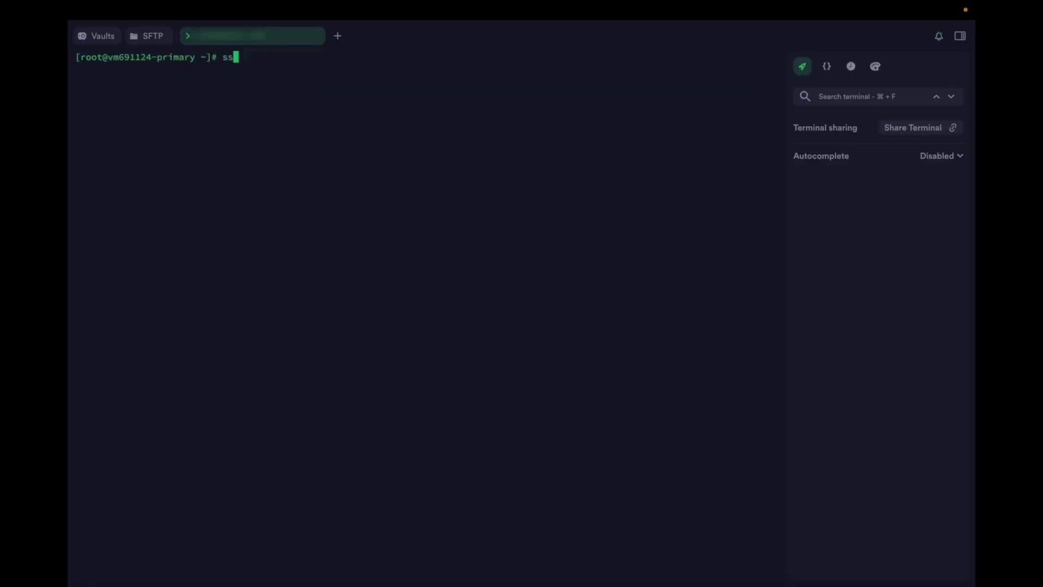
pyautogui.press('super+v')
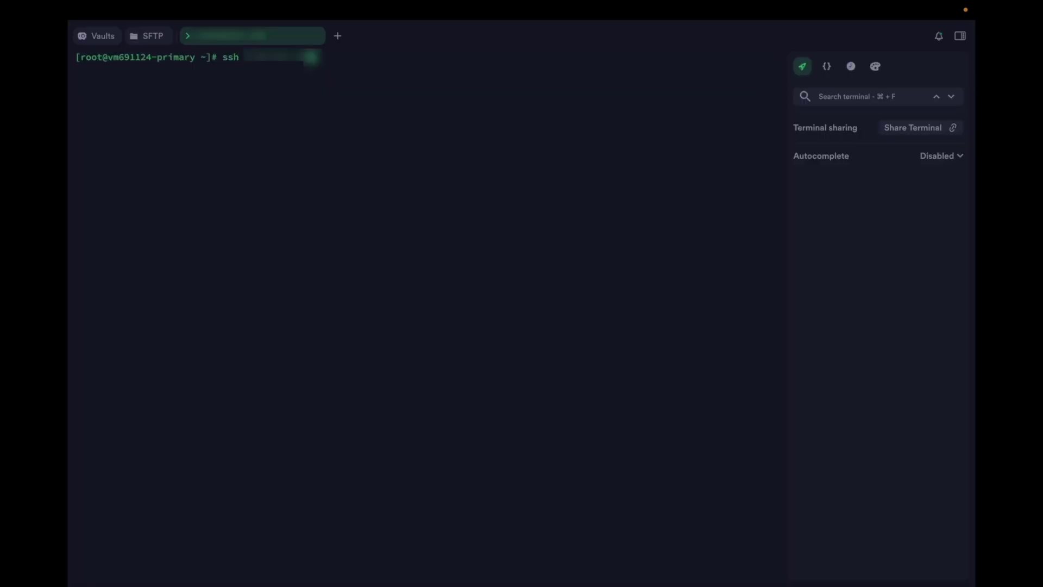
pyautogui.press('Return')
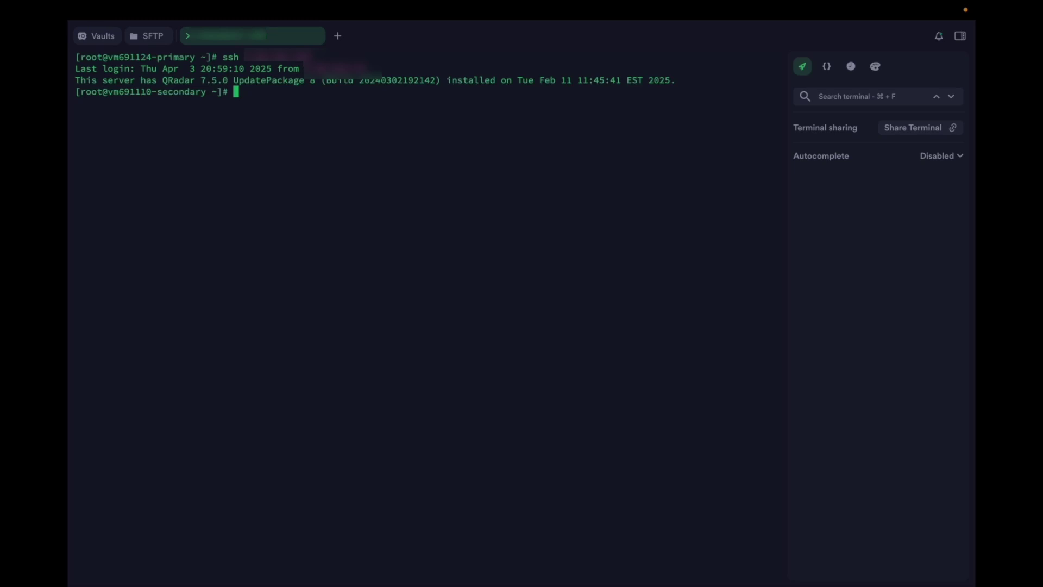
# Step: Confirm the secondary is Active and the primary Standby, then run ha giveback
pyautogui.doubleClick(198, 92)
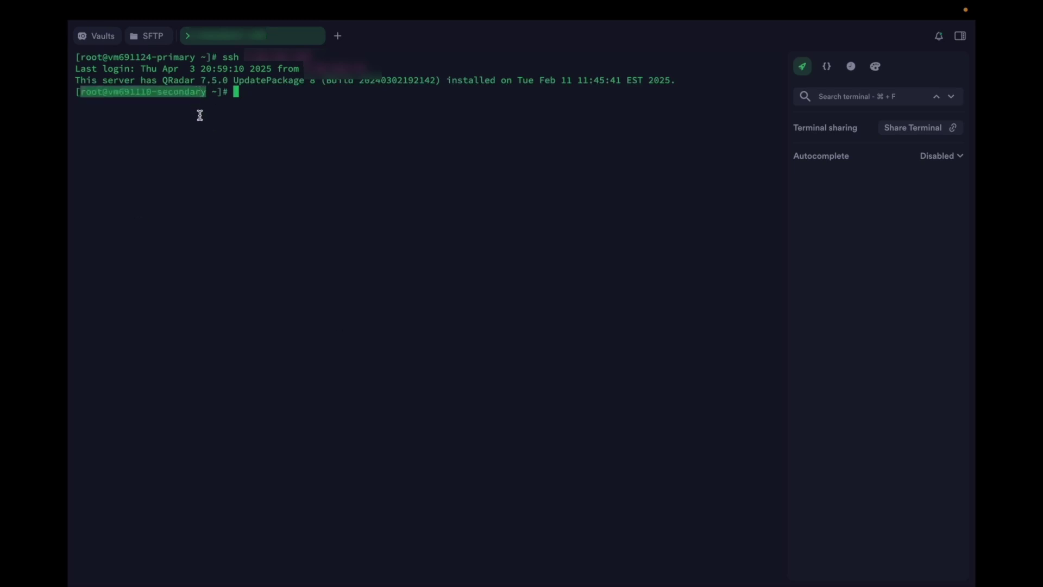
pyautogui.click(200, 116)
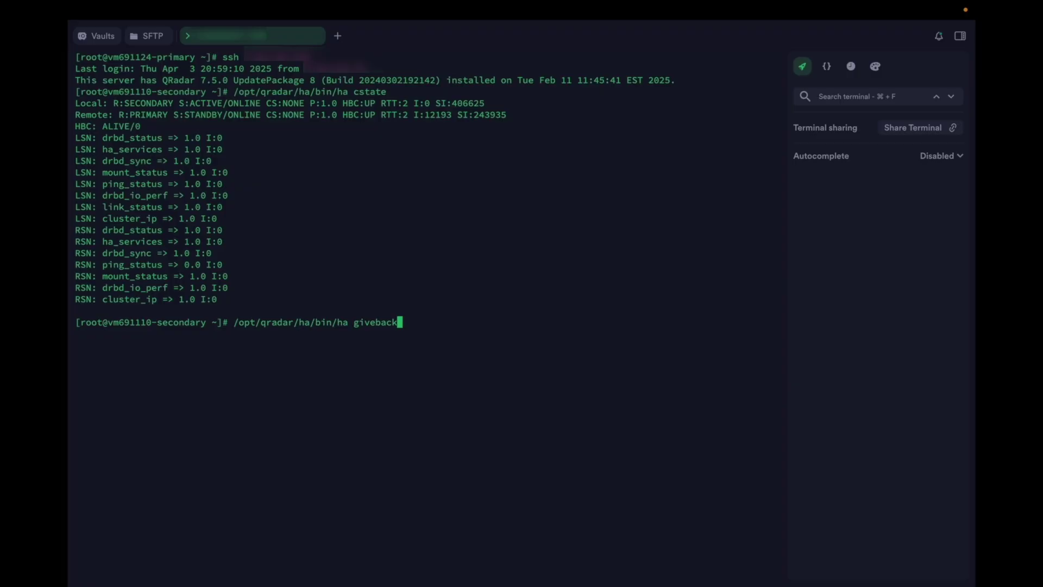
pyautogui.press('Return')
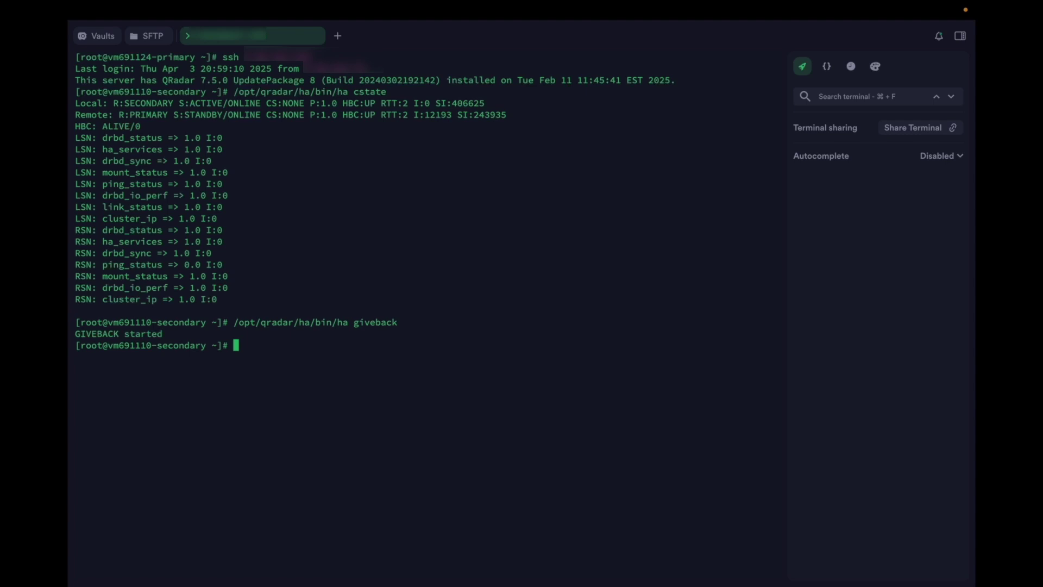
# Step: Watch ha cstate as the secondary goes OFFLINE/INIT until its SSH session drops with a broken pipe
pyautogui.write('watch /opt/qradar/ha/bin/ha cstate')
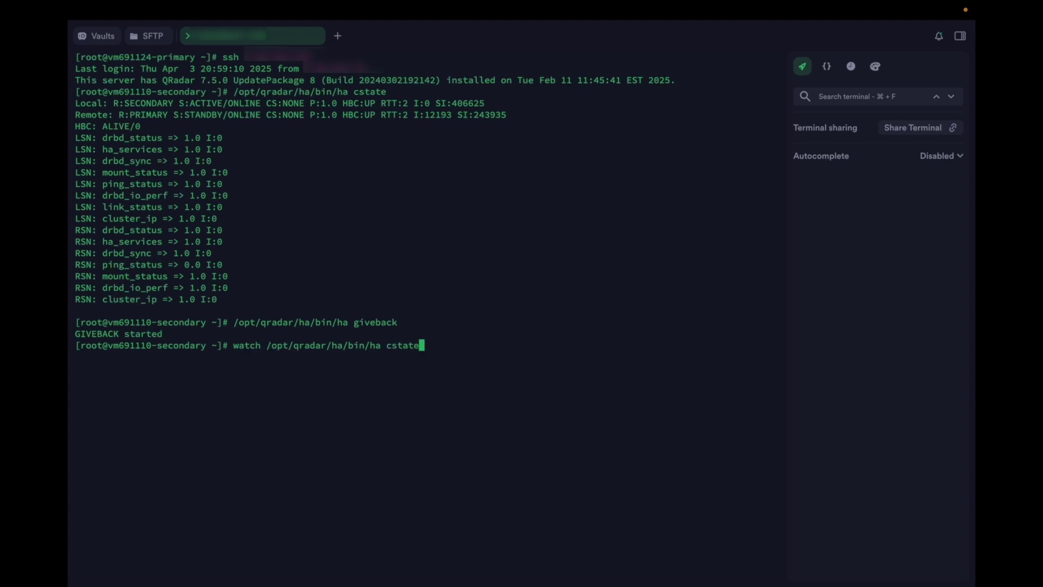
pyautogui.press('Return')
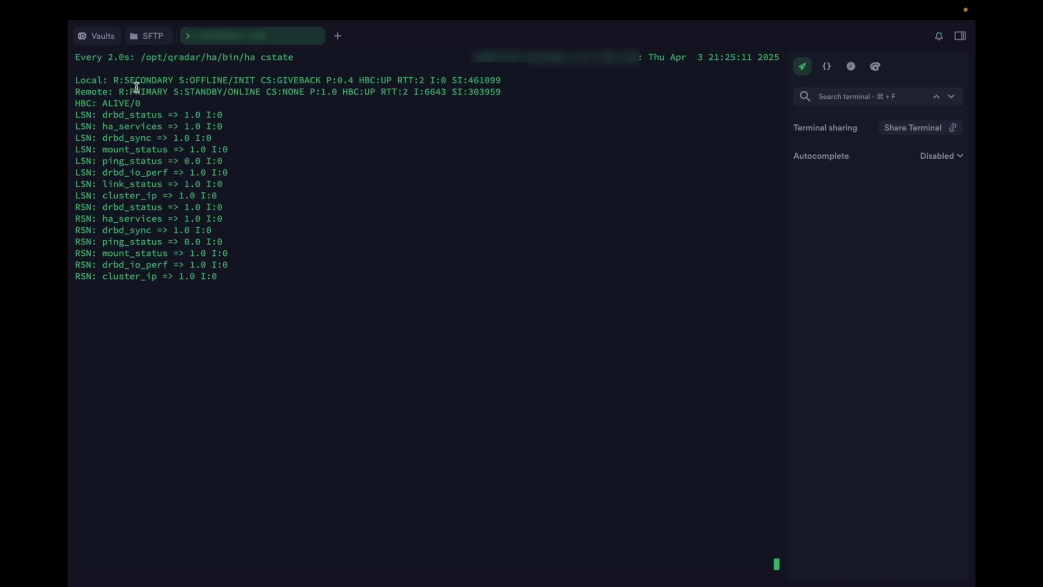
pyautogui.moveTo(114, 80); pyautogui.dragTo(322, 81)
pyautogui.moveTo(118, 91); pyautogui.dragTo(262, 91)
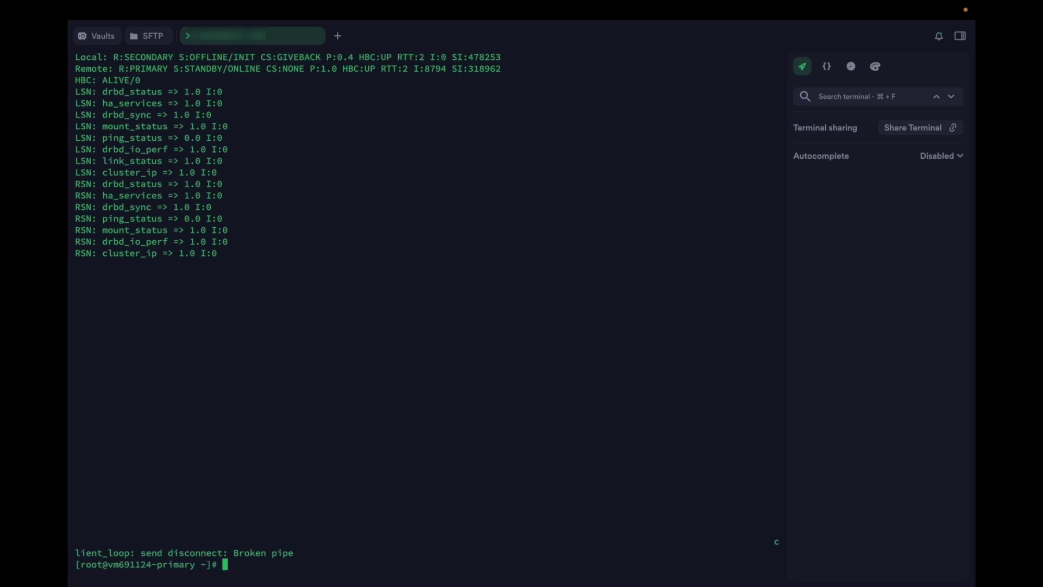
pyautogui.moveTo(295, 551); pyautogui.dragTo(74, 557)
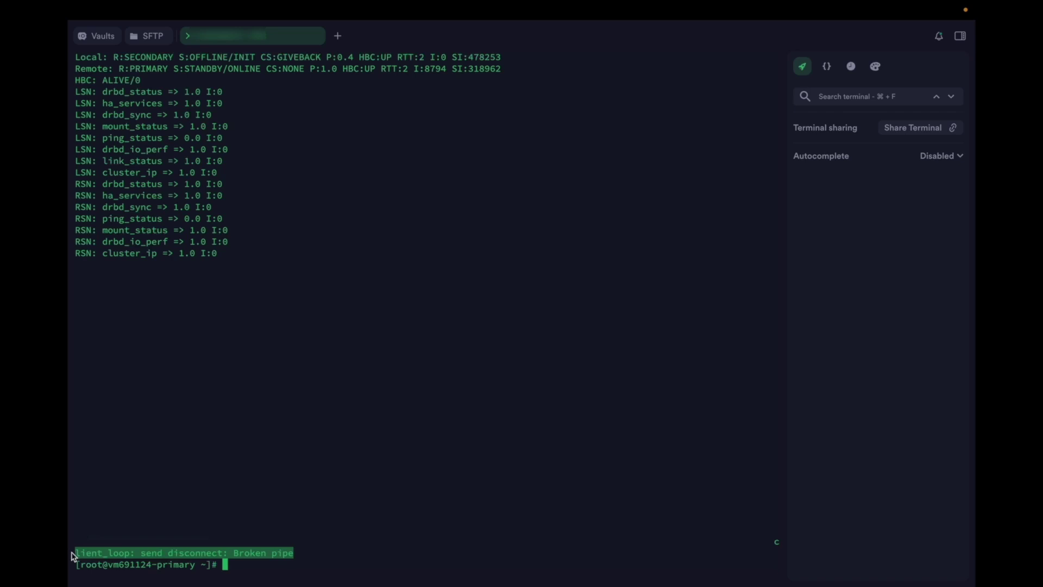
pyautogui.press('Up')
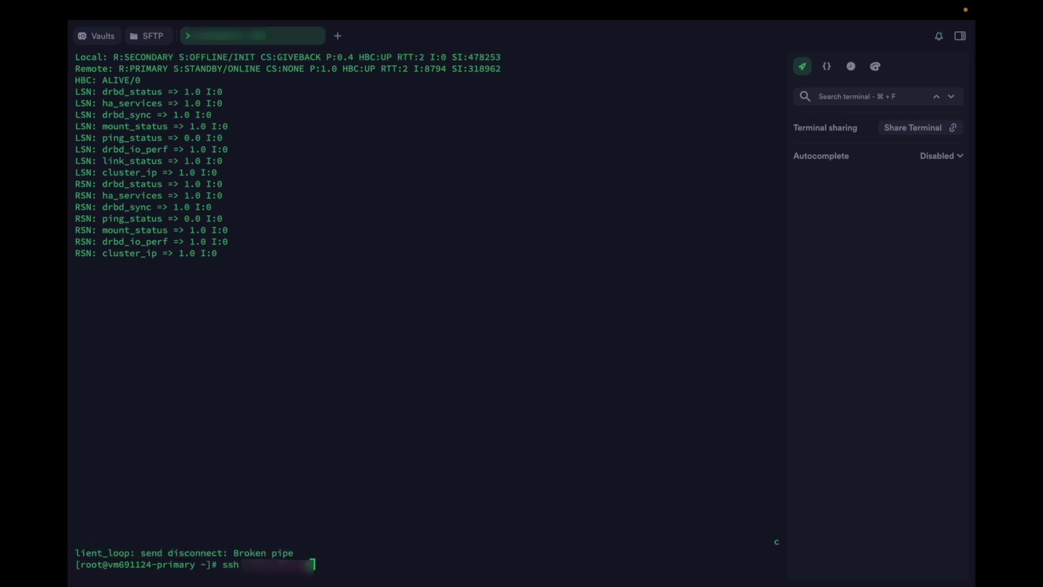
# Step: SSH into the primary host and confirm ha cstate shows it Active and online
pyautogui.press('Return')
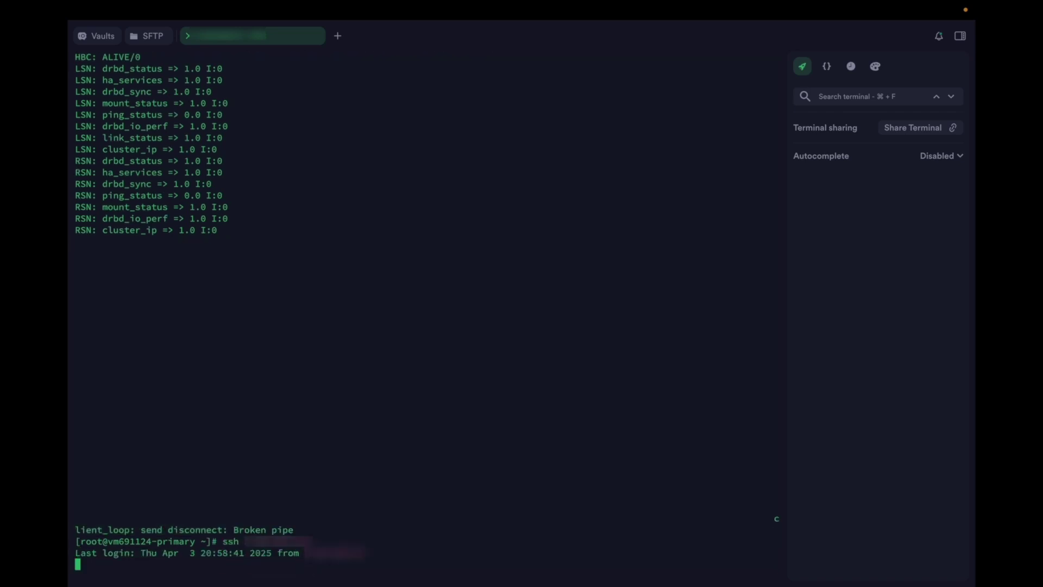
pyautogui.click(324, 558)
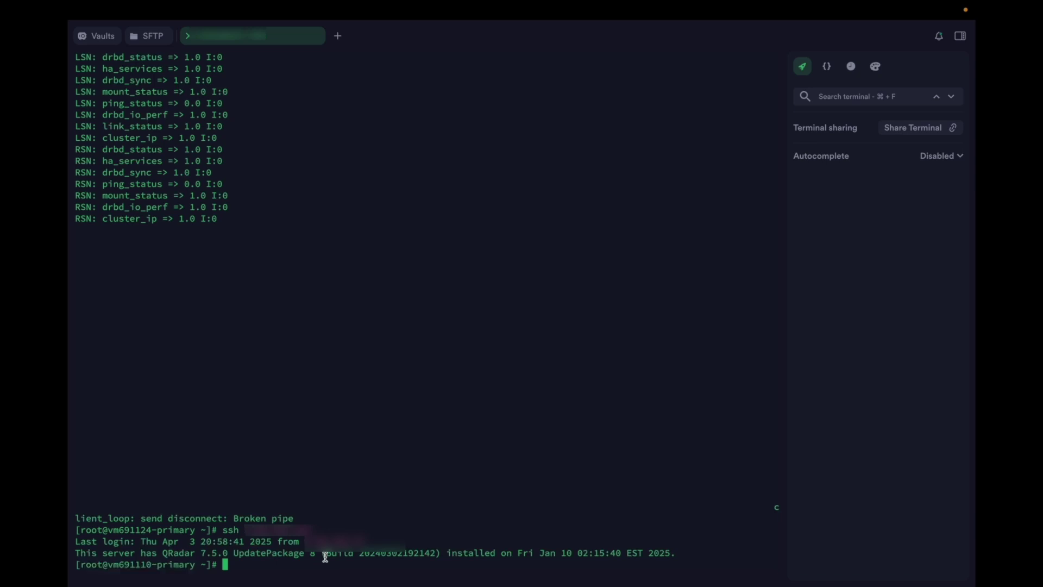
pyautogui.hotkey('ctrl', 'l')
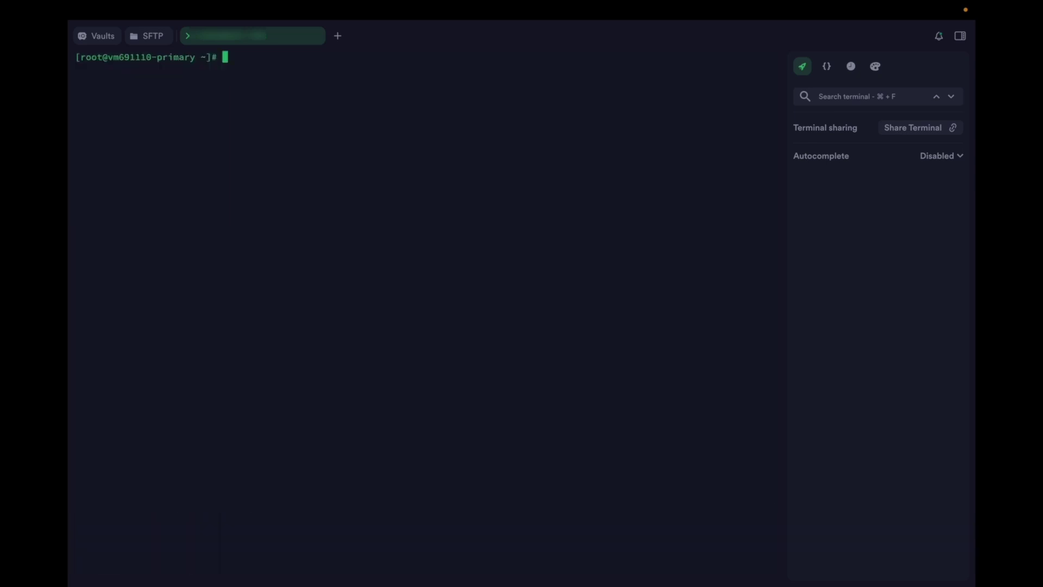
pyautogui.moveTo(113, 68); pyautogui.dragTo(250, 68)
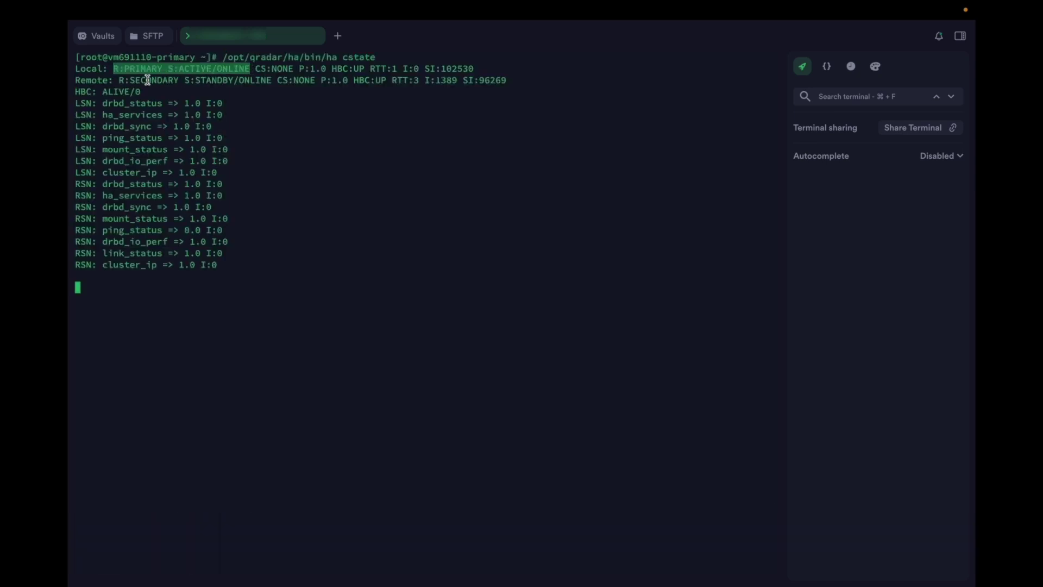
pyautogui.click(121, 78)
pyautogui.press('super+Tab')
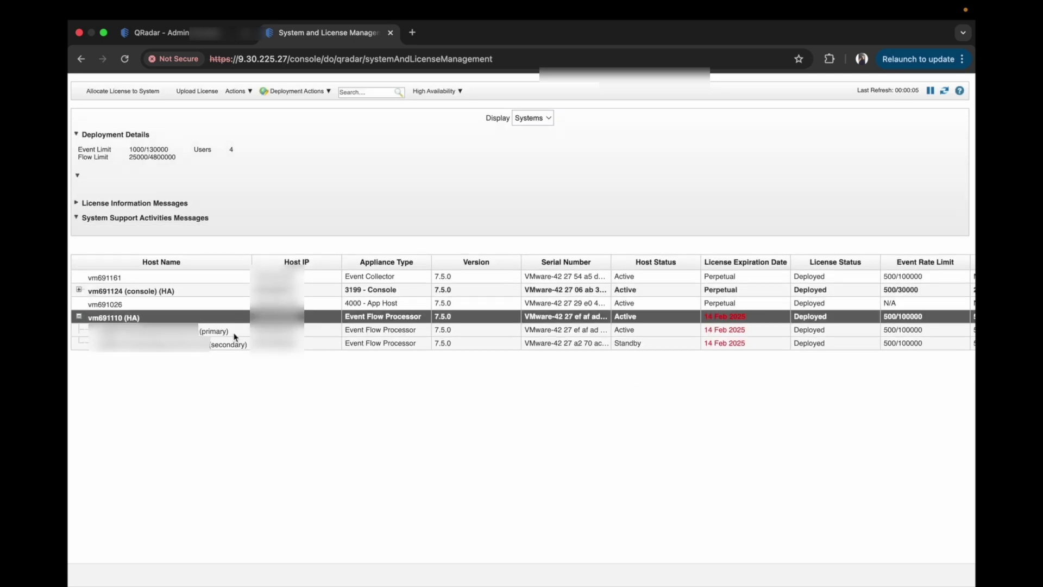
pyautogui.click(234, 331)
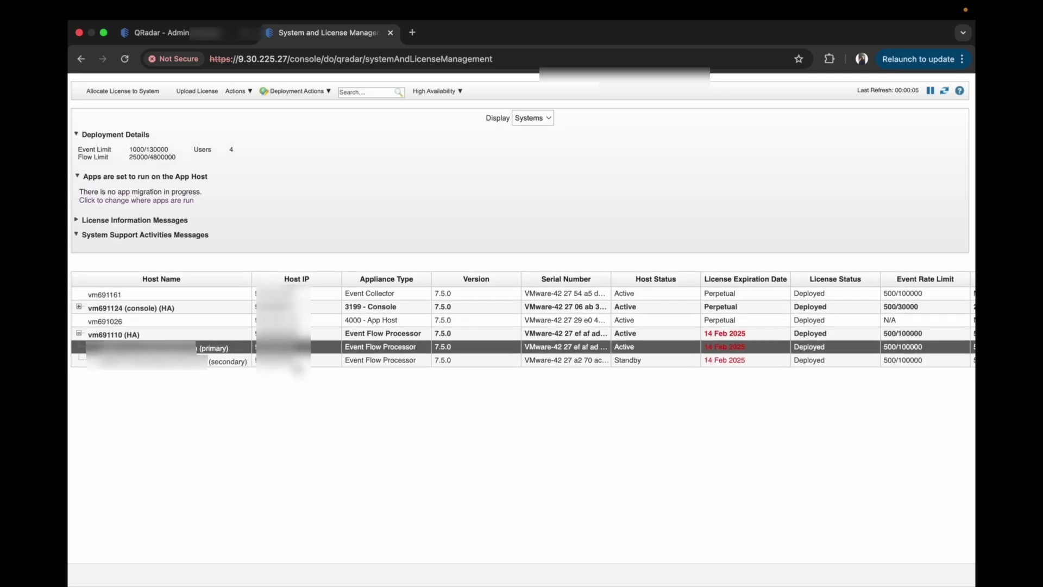
pyautogui.click(231, 364)
pyautogui.moveTo(614, 361); pyautogui.dragTo(634, 362)
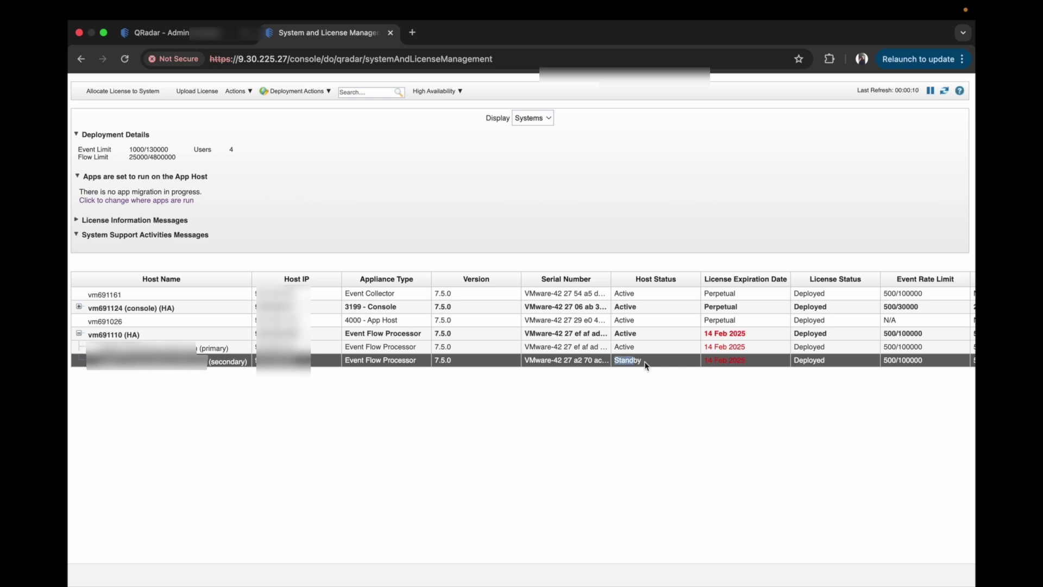
pyautogui.click(637, 413)
pyautogui.click(233, 345)
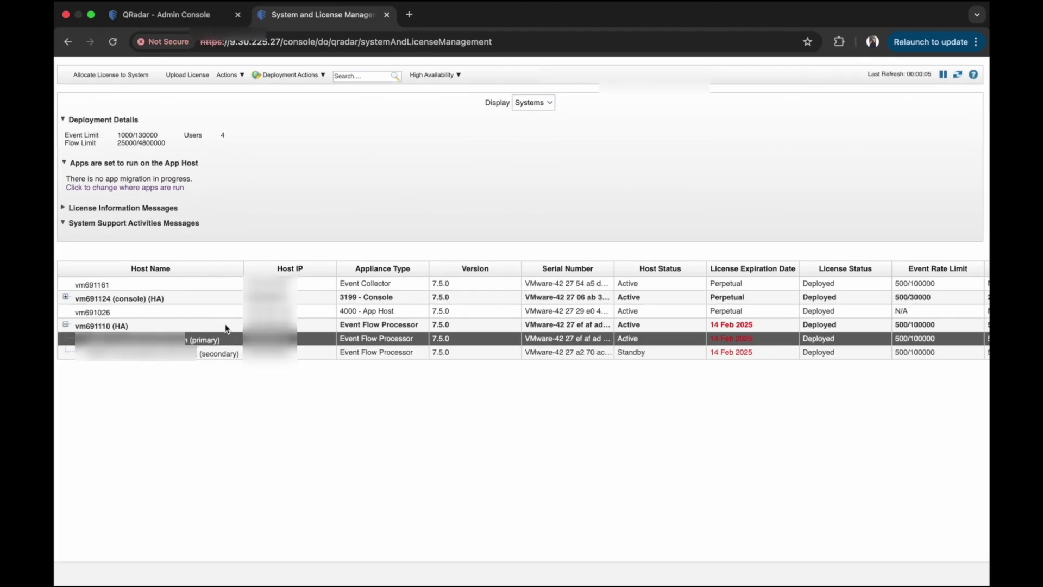